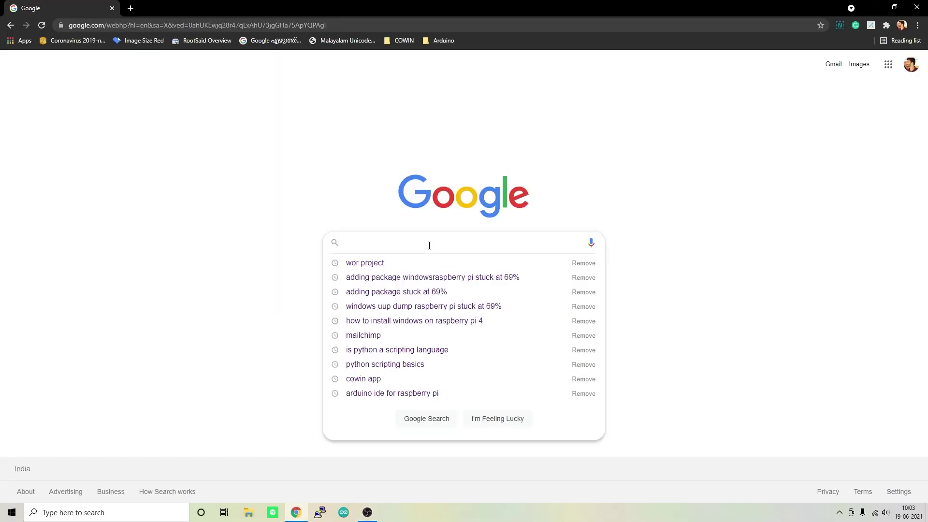
- Search 'wor project' and download Windows on Raspberry imager version 2.1.2
{"action": "type", "text": "word"}
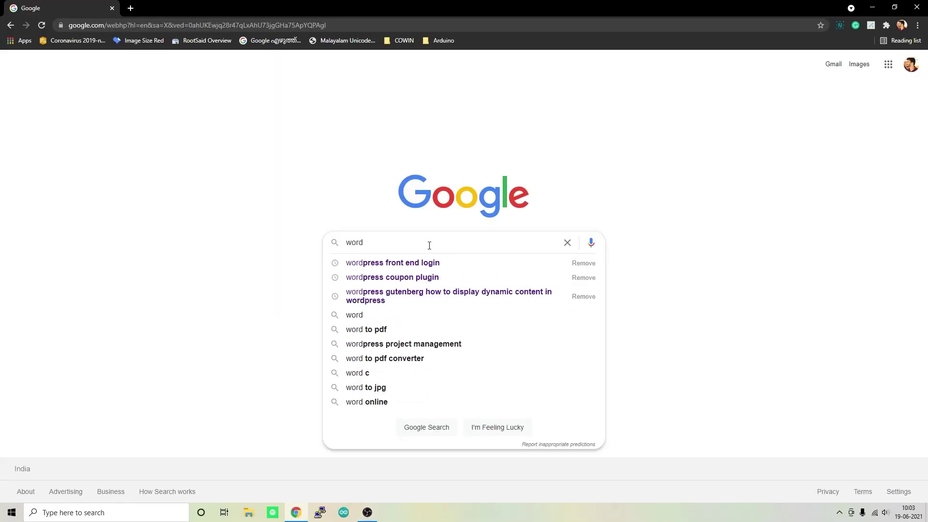
{"action": "key", "text": "BackSpace"}
{"action": "type", "text": "project"}
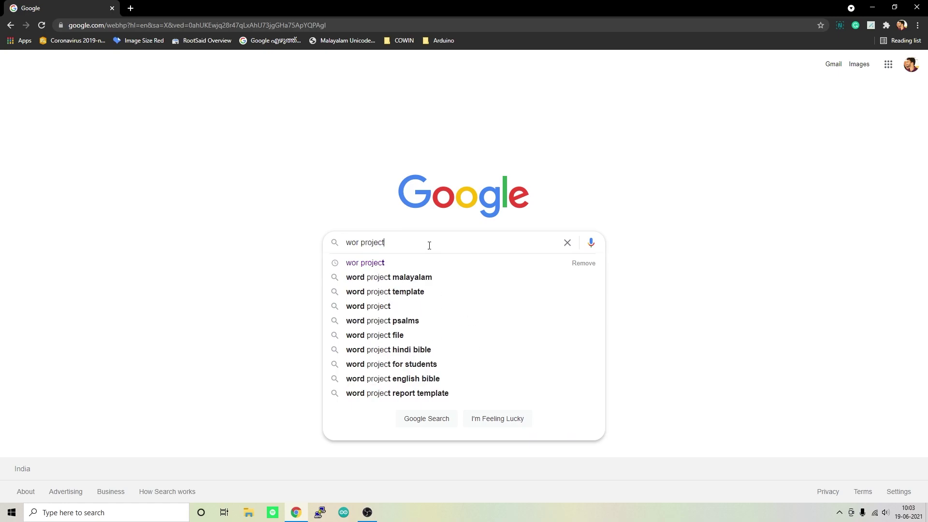
{"action": "key", "text": "Return"}
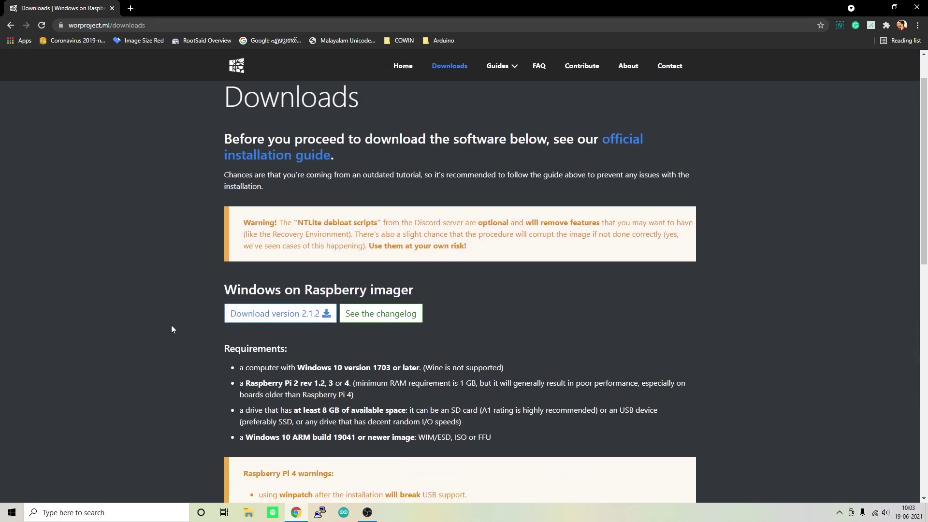
{"action": "left_click", "coordinate": [282, 317]}
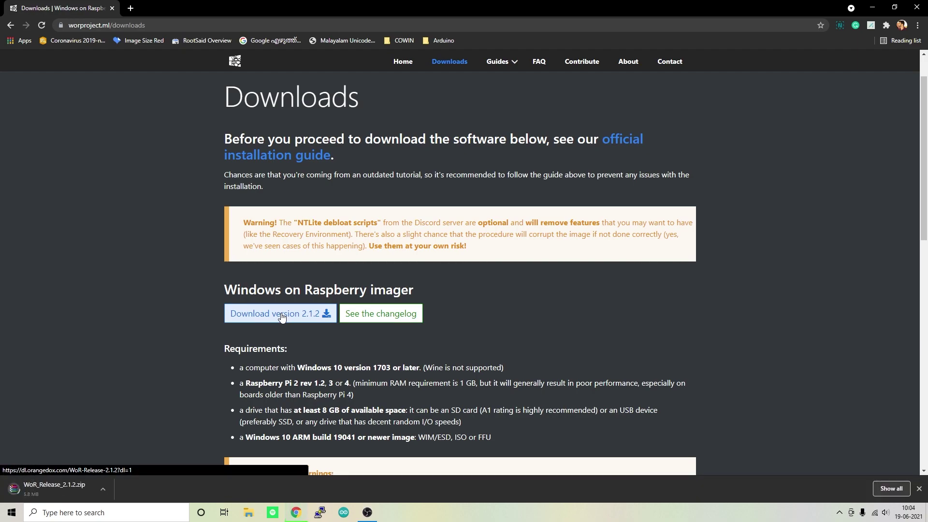
- Scroll down to the Getting Windows images section and its ARM64 heading
{"action": "scroll", "coordinate": [282, 317], "scroll_direction": "down", "scroll_amount": 7}
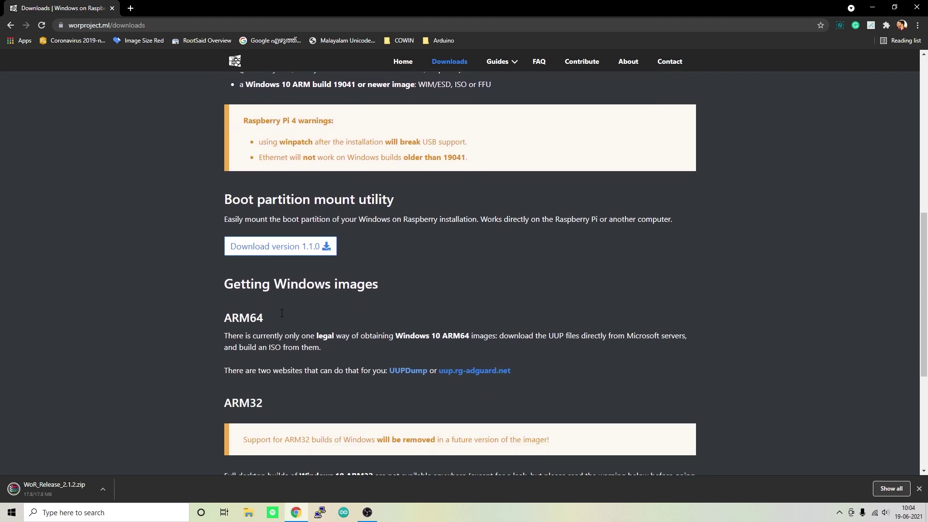
{"action": "scroll", "coordinate": [281, 313], "scroll_direction": "down", "scroll_amount": 4}
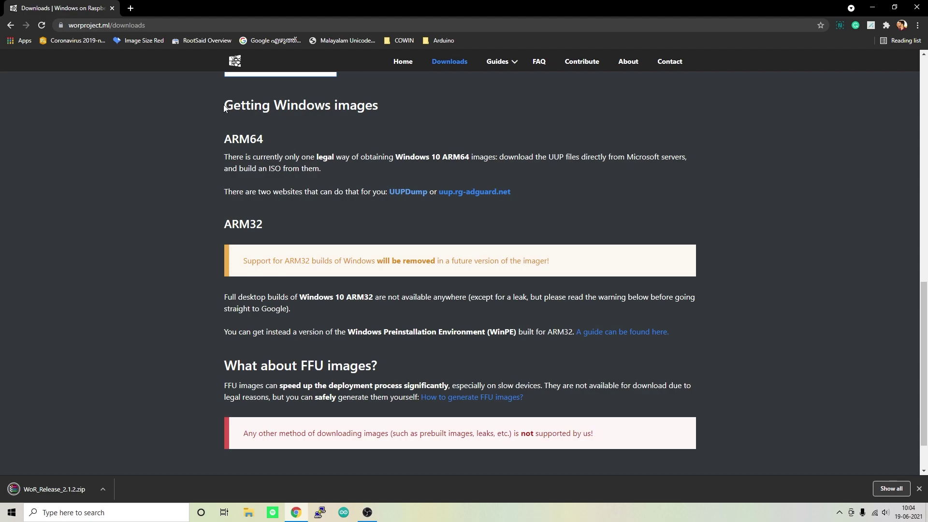
{"action": "left_click_drag", "start_coordinate": [224, 104], "coordinate": [393, 106]}
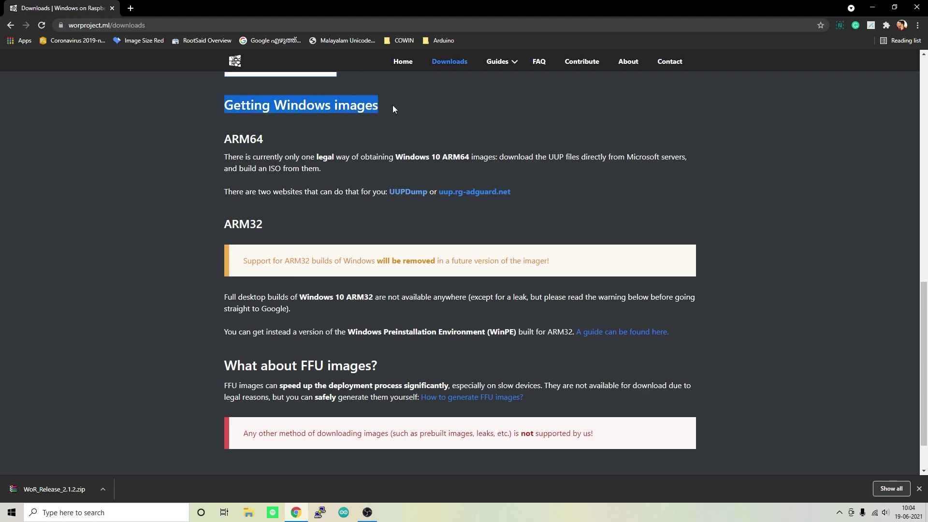
{"action": "left_click", "coordinate": [347, 103]}
{"action": "left_click_drag", "start_coordinate": [224, 139], "coordinate": [264, 140]}
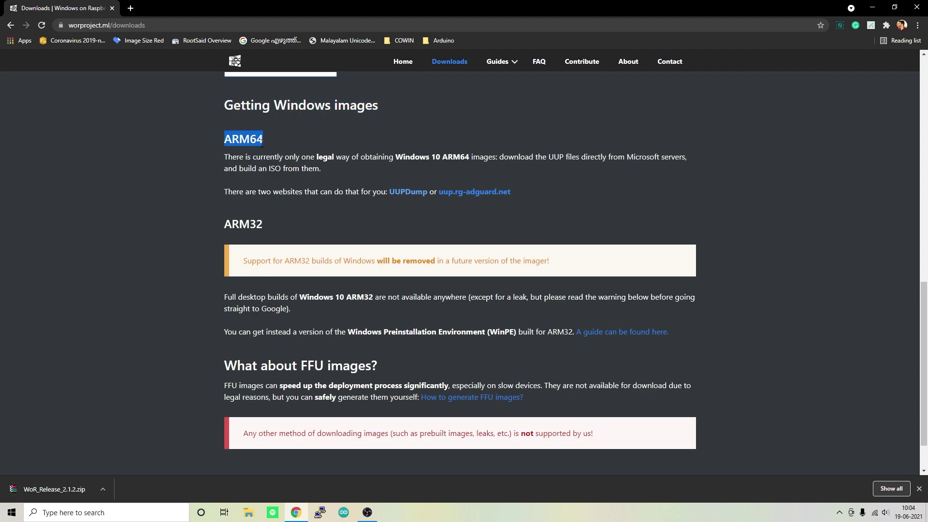
{"action": "left_click", "coordinate": [257, 141]}
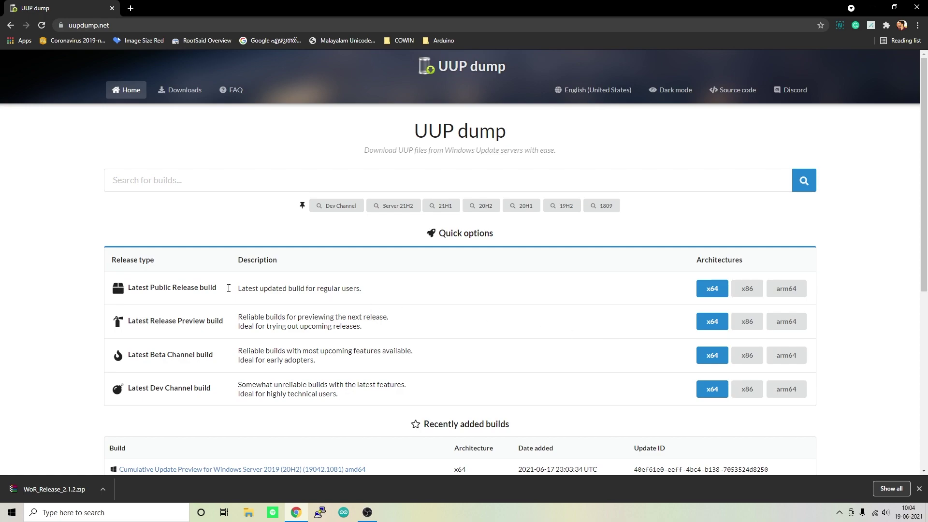
- Download a 21H1 arm64 English (United States) Windows 10 Home convert-to-ISO package
{"action": "left_click_drag", "start_coordinate": [137, 289], "coordinate": [228, 289]}
{"action": "left_click", "coordinate": [326, 303]}
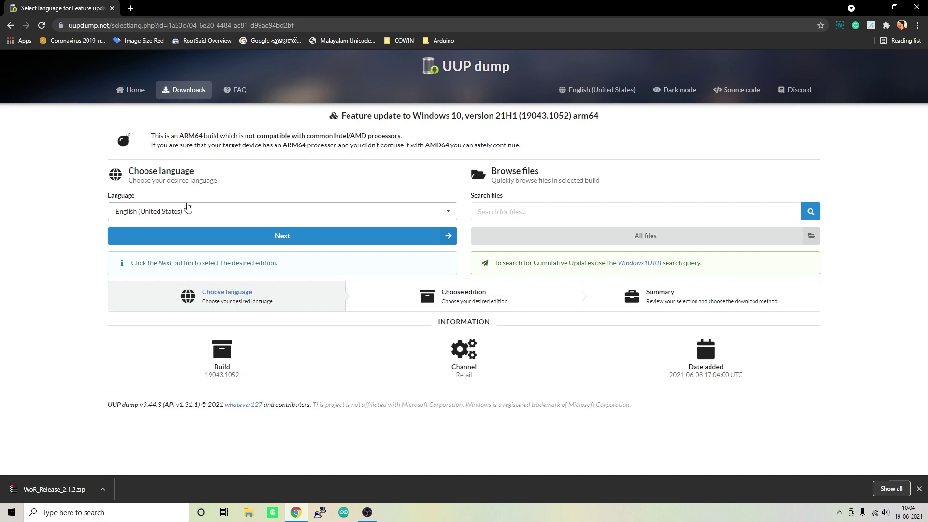
{"action": "left_click", "coordinate": [321, 237]}
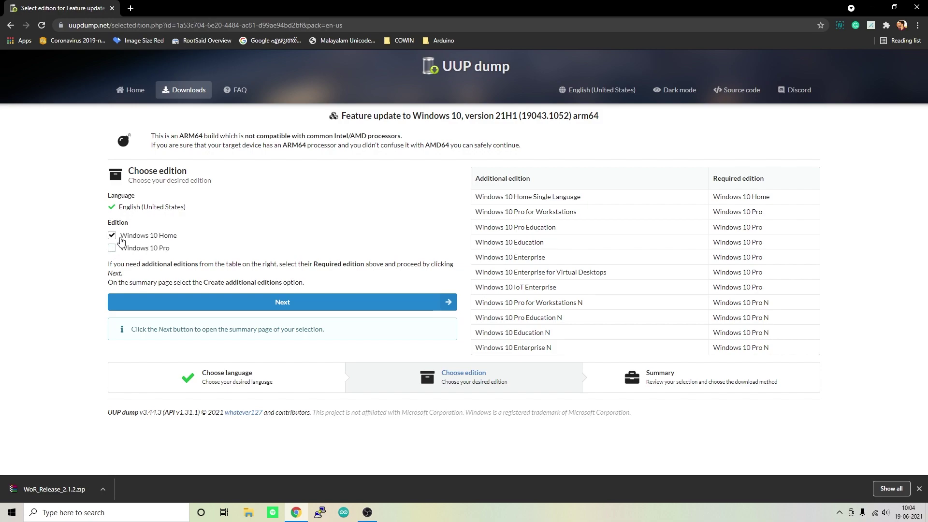
{"action": "left_click", "coordinate": [275, 300]}
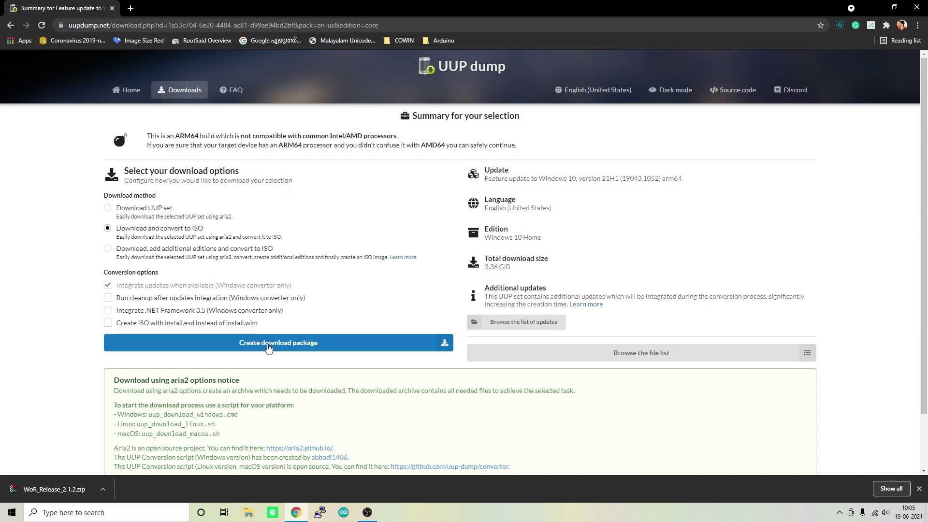
{"action": "left_click", "coordinate": [269, 347]}
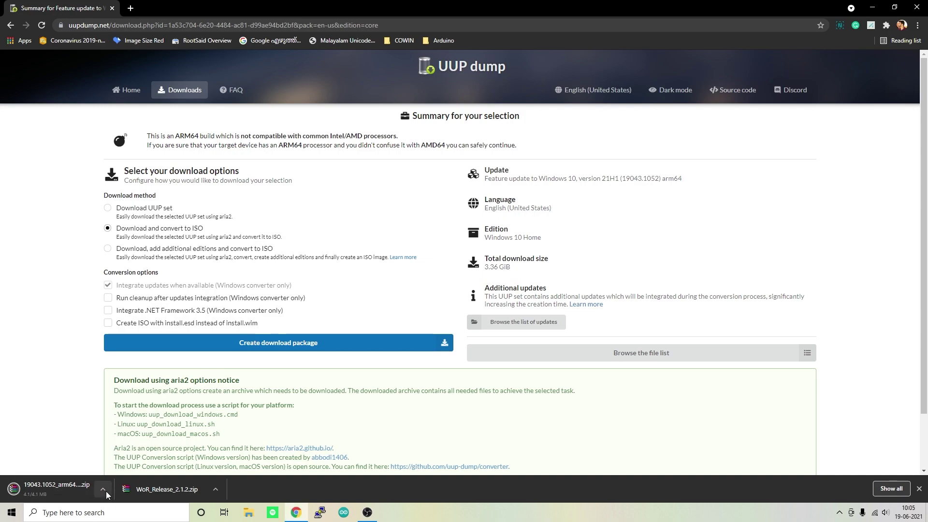
{"action": "left_click", "coordinate": [103, 489]}
- Create and open a WindowsforPi folder on Local Disk (F:)
{"action": "left_click", "coordinate": [133, 457]}
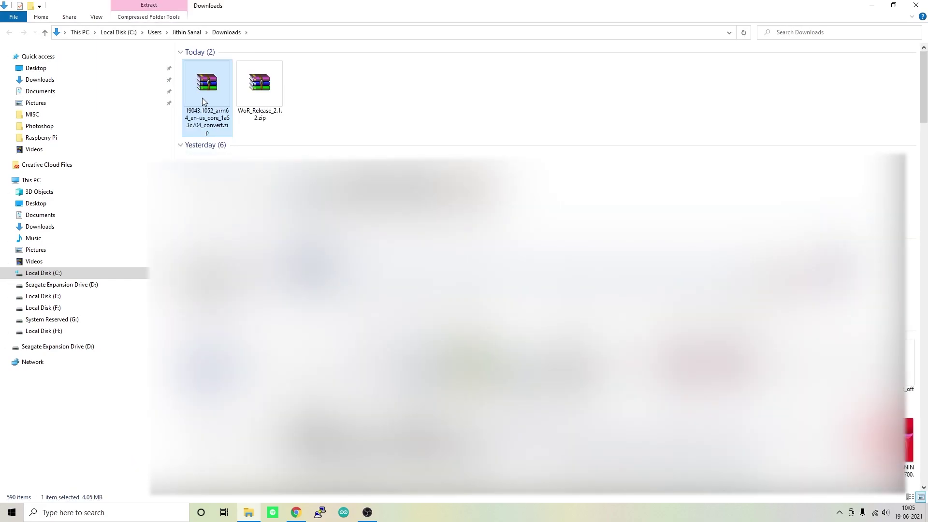
{"action": "left_click", "coordinate": [53, 308]}
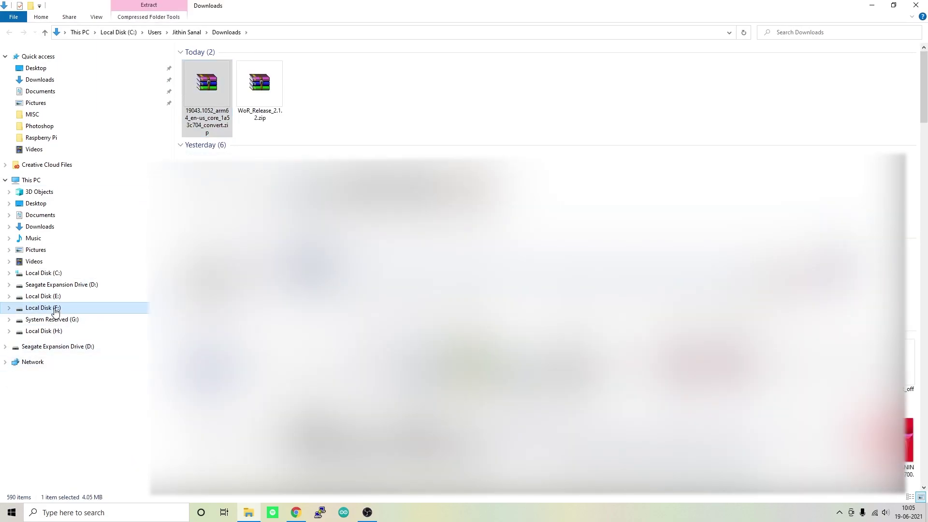
{"action": "right_click", "coordinate": [252, 321]}
{"action": "mouse_move", "coordinate": [304, 427]}
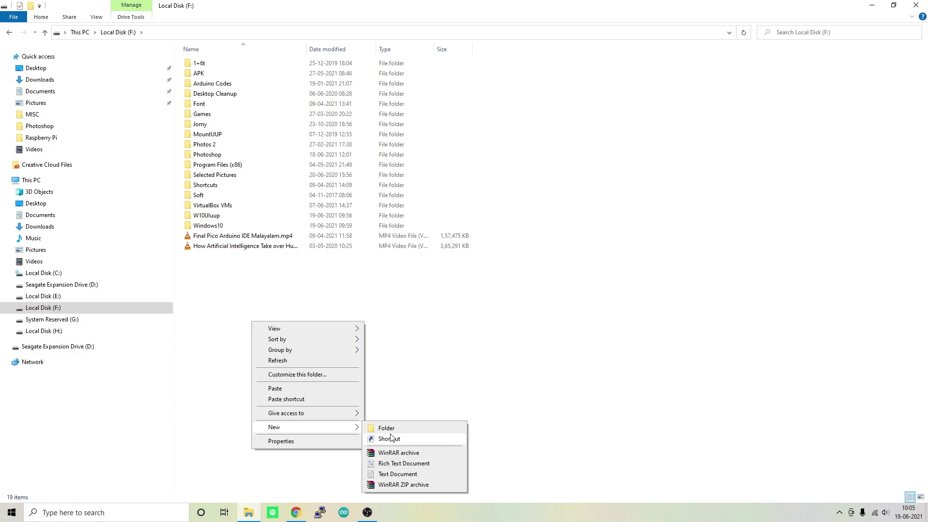
{"action": "left_click", "coordinate": [392, 429]}
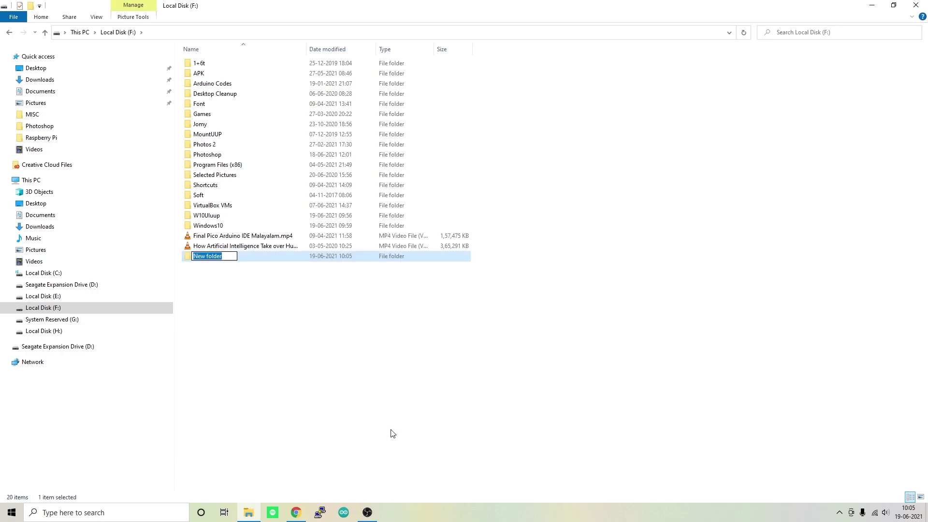
{"action": "type", "text": "Win"}
{"action": "key", "text": "Return"}
{"action": "key", "text": "Return"}
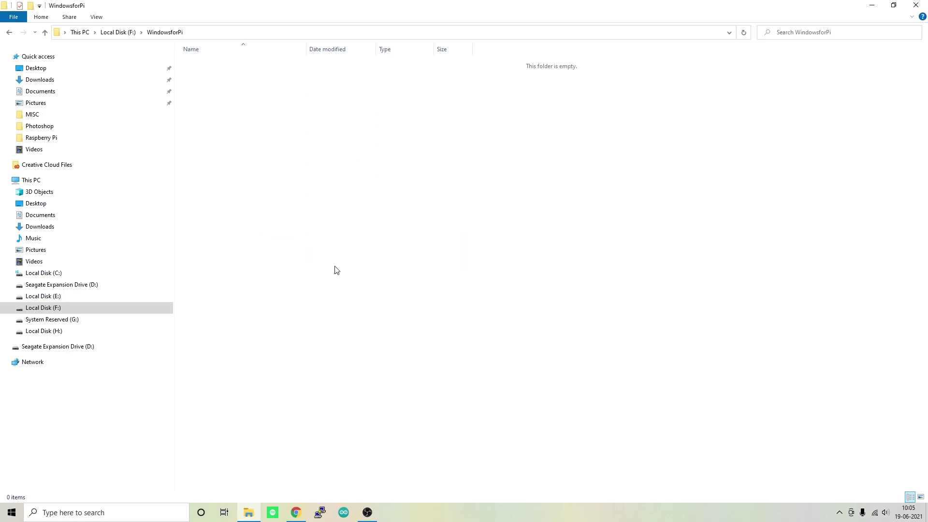
- Paste the UUP dump package into WindowsforPi and extract it there
{"action": "key", "text": "ctrl+v"}
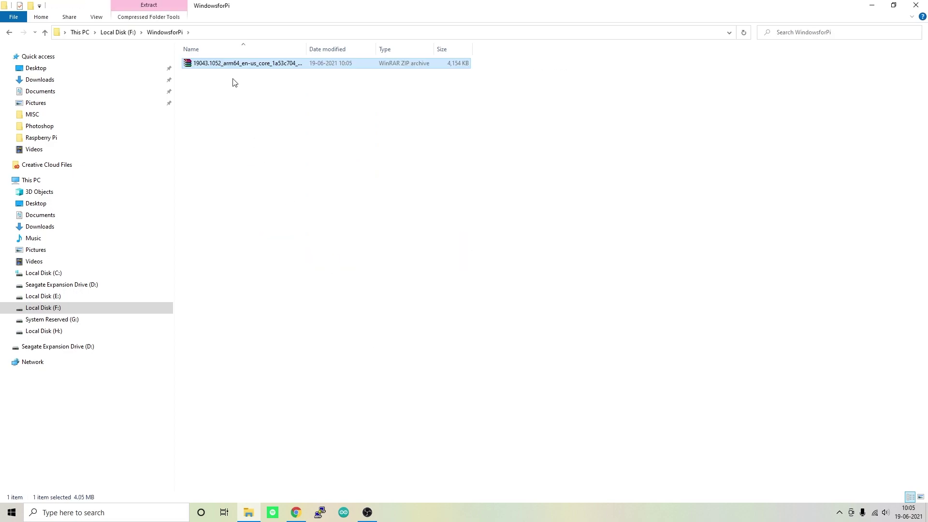
{"action": "right_click", "coordinate": [216, 67]}
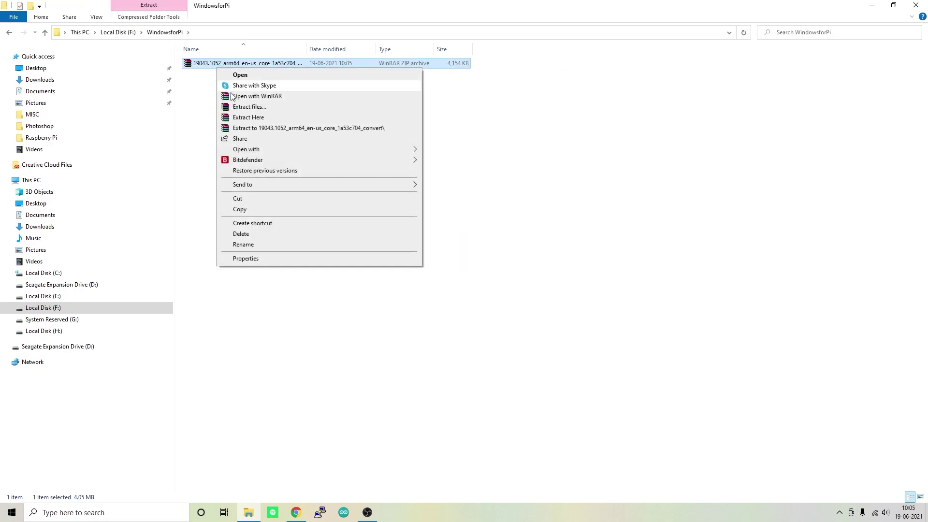
{"action": "left_click", "coordinate": [243, 119]}
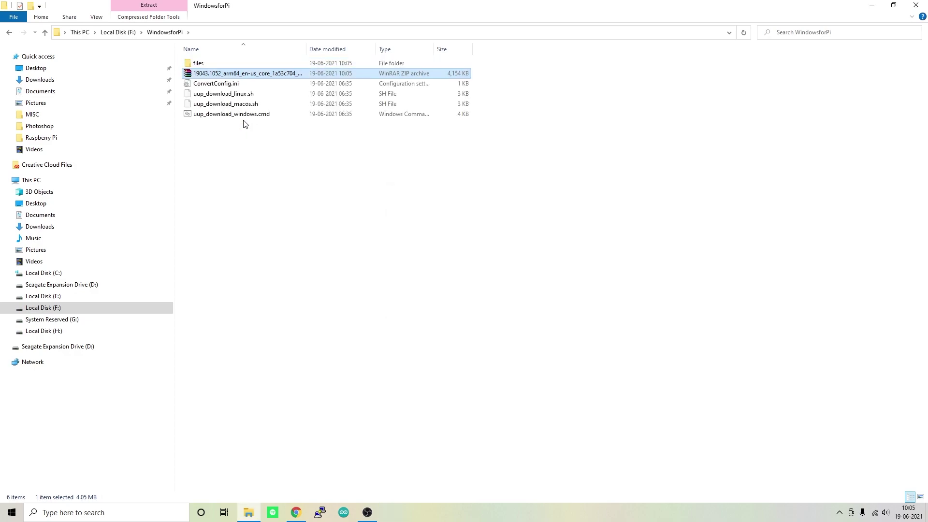
- Run uup_download_windows.cmd as administrator to build the 19041.1022 ARM64 ISO, then exit
{"action": "left_click", "coordinate": [217, 116]}
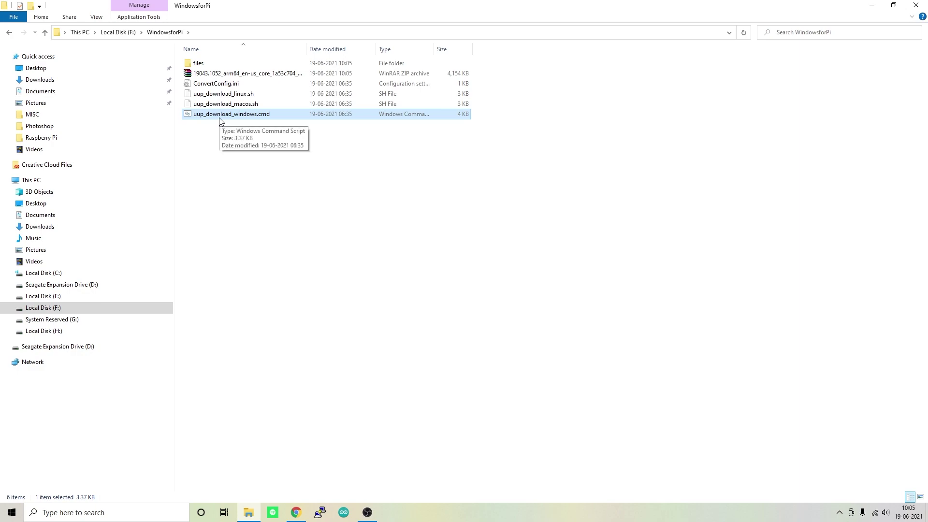
{"action": "right_click", "coordinate": [220, 118]}
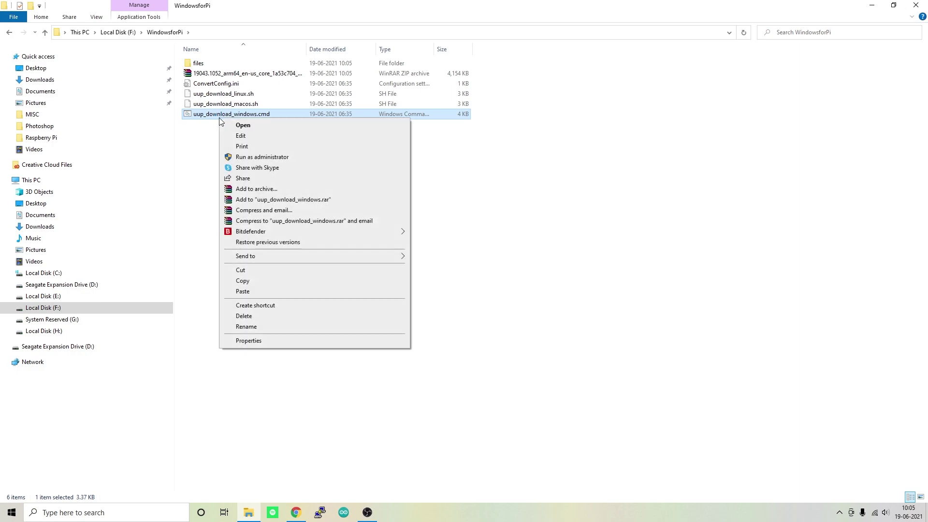
{"action": "left_click", "coordinate": [256, 158]}
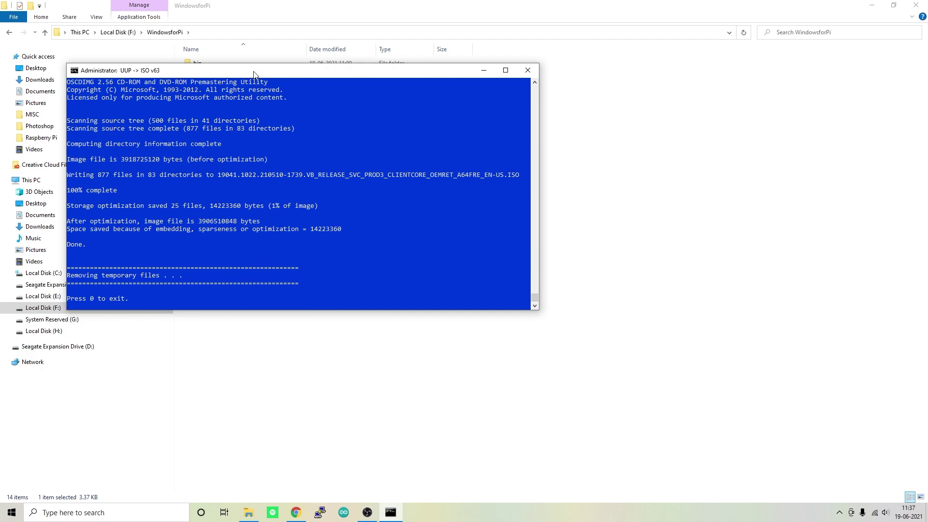
{"action": "left_click_drag", "start_coordinate": [255, 74], "coordinate": [407, 127]}
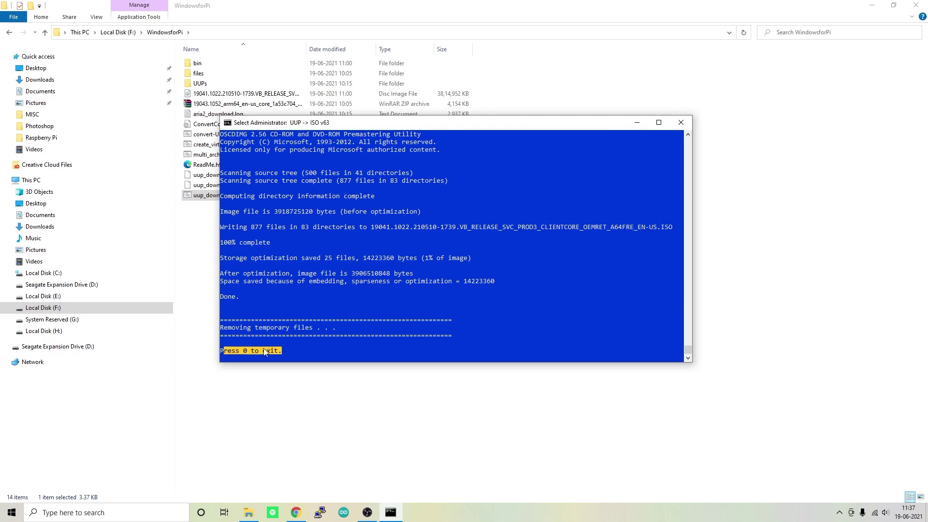
{"action": "key", "text": "0"}
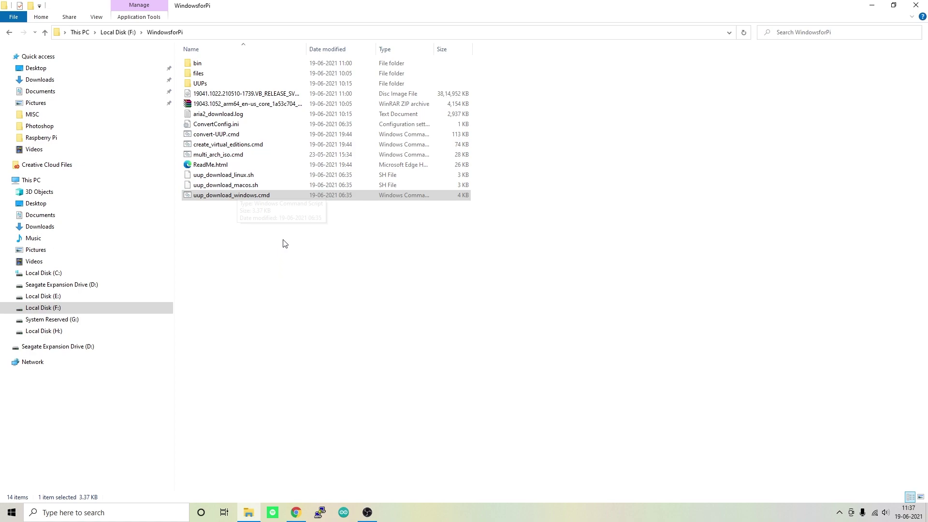
- Check the built 19041 ISO, widen the Name column, and fetch the WoR zip from Downloads
{"action": "left_click", "coordinate": [290, 95]}
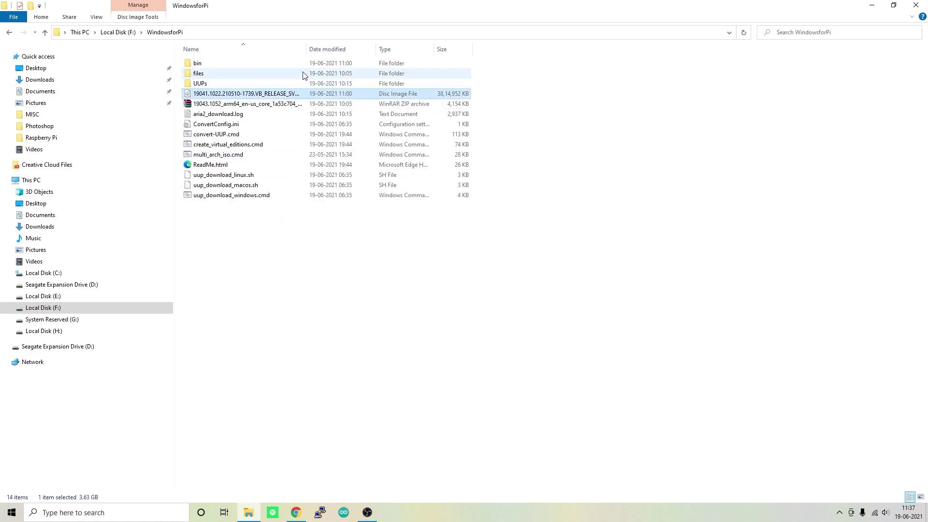
{"action": "left_click_drag", "start_coordinate": [306, 49], "coordinate": [506, 48]}
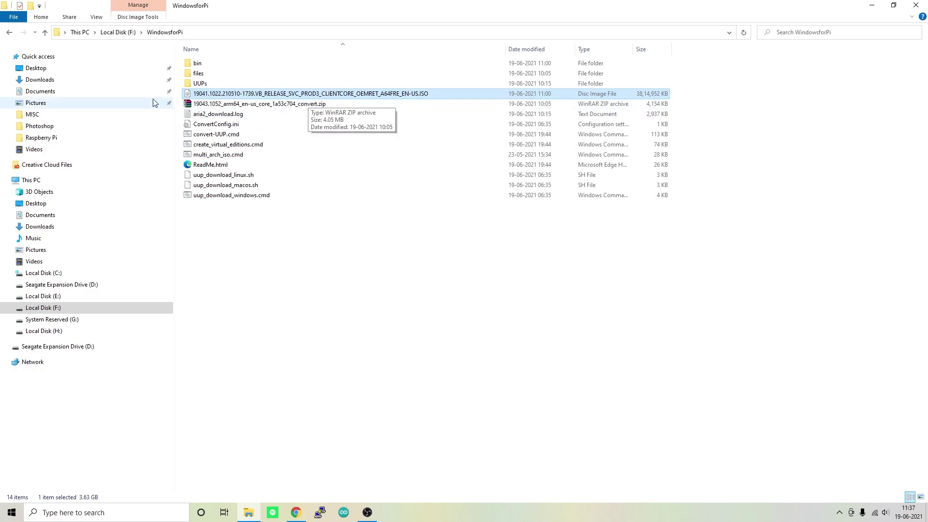
{"action": "left_click", "coordinate": [53, 84]}
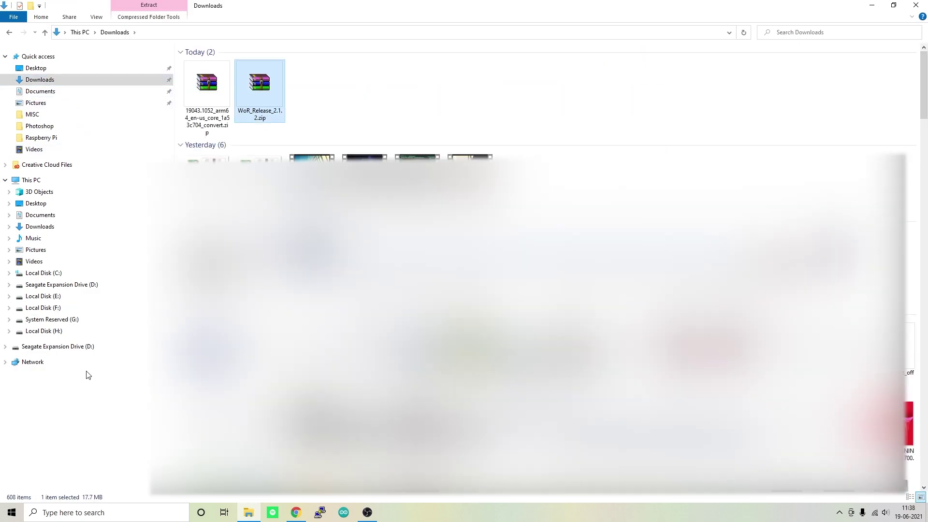
{"action": "left_click", "coordinate": [9, 32]}
- Create an Imager folder, paste WoR_Release_2.1.2.zip into it, and launch WoR.exe
{"action": "right_click", "coordinate": [251, 282]}
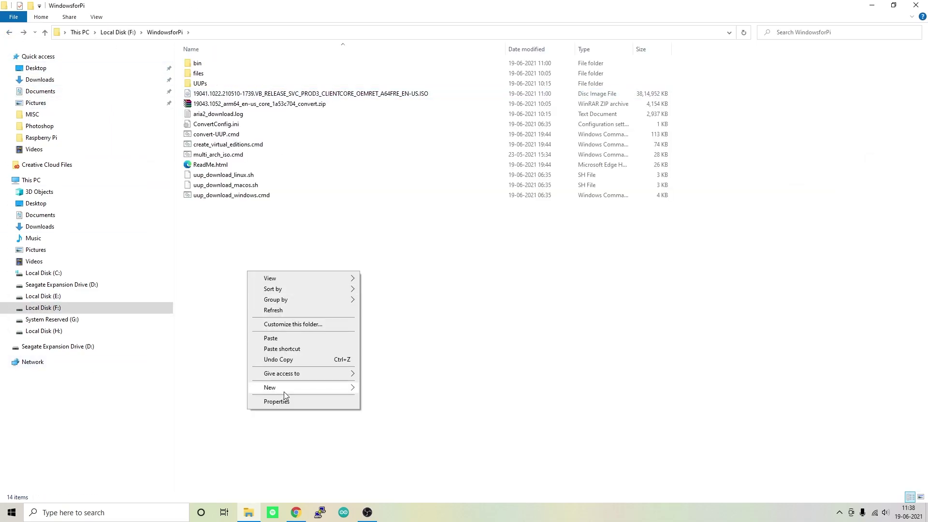
{"action": "mouse_move", "coordinate": [283, 386]}
{"action": "left_click", "coordinate": [387, 396]}
{"action": "key", "text": "Return"}
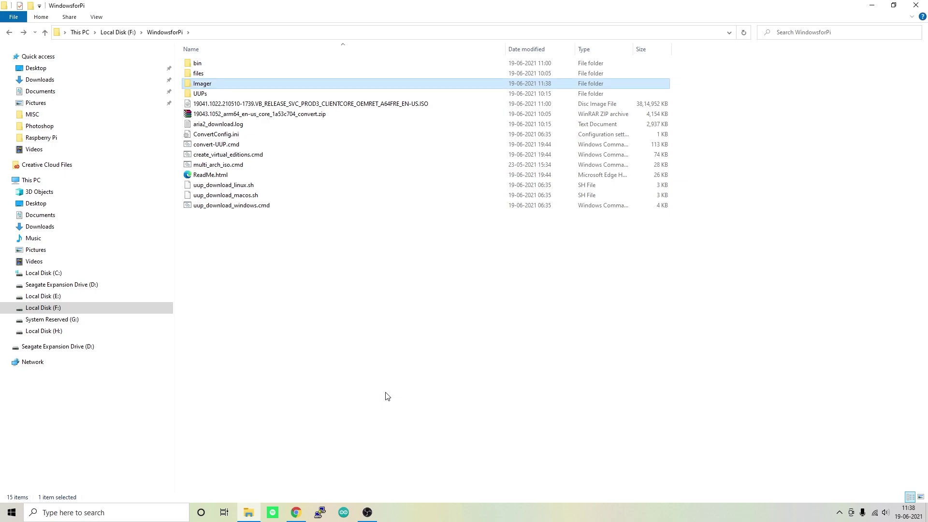
{"action": "key", "text": "Return"}
{"action": "key", "text": "ctrl+v"}
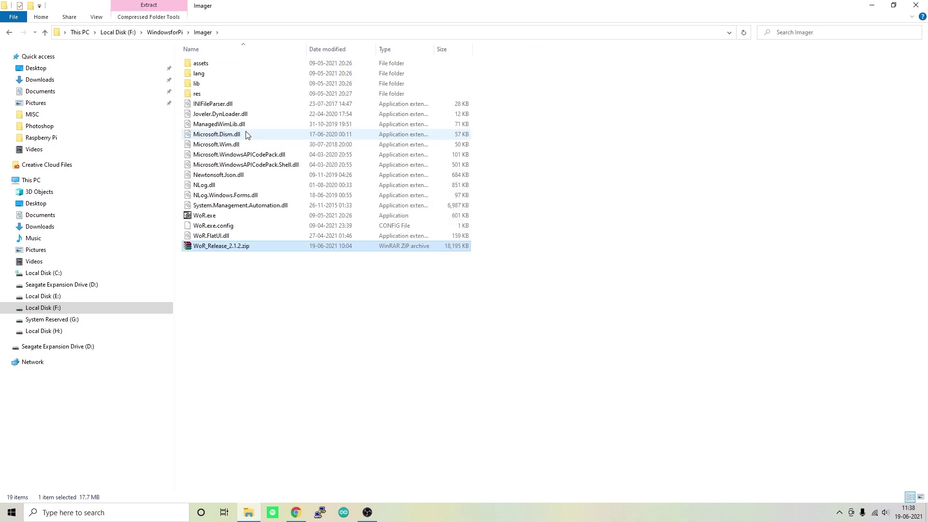
{"action": "double_click", "coordinate": [213, 215]}
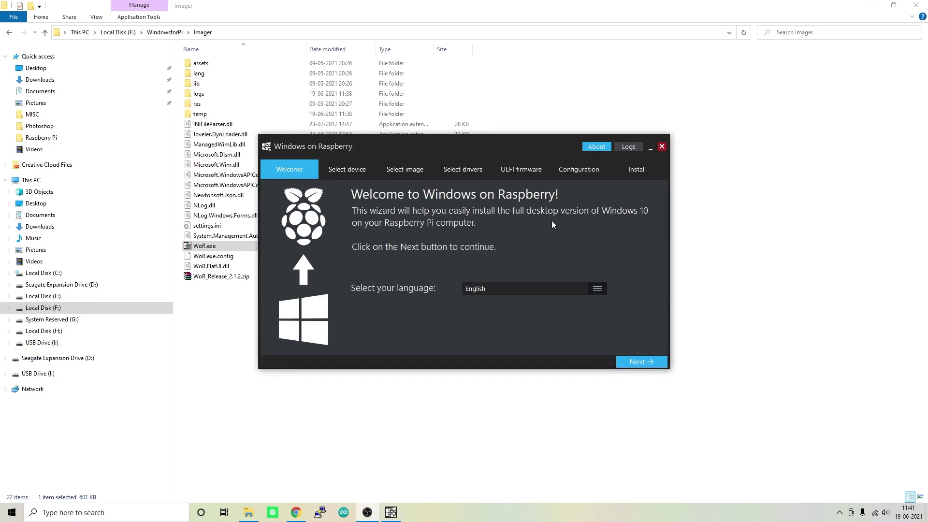
- Target the 14 GB USB drive and Raspberry Pi 4 / 400 [ARM64] device type
{"action": "left_click", "coordinate": [652, 362]}
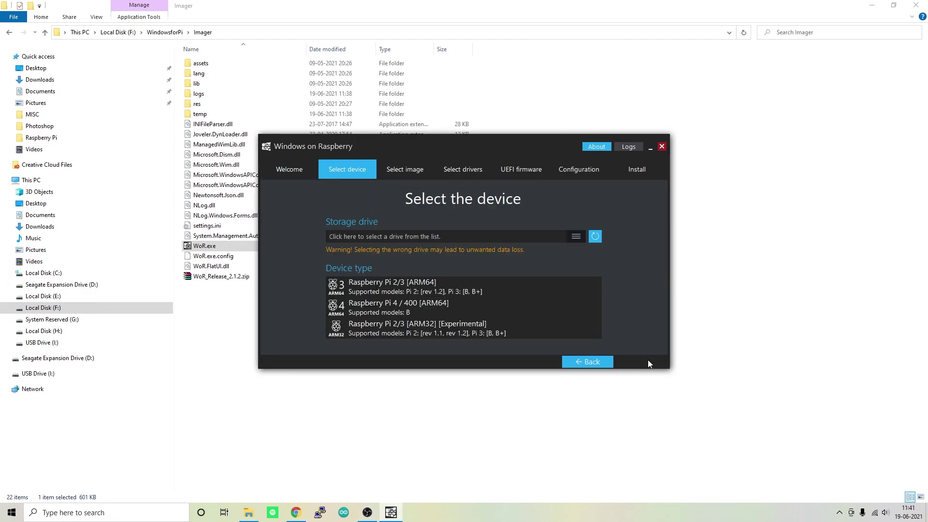
{"action": "left_click", "coordinate": [528, 235]}
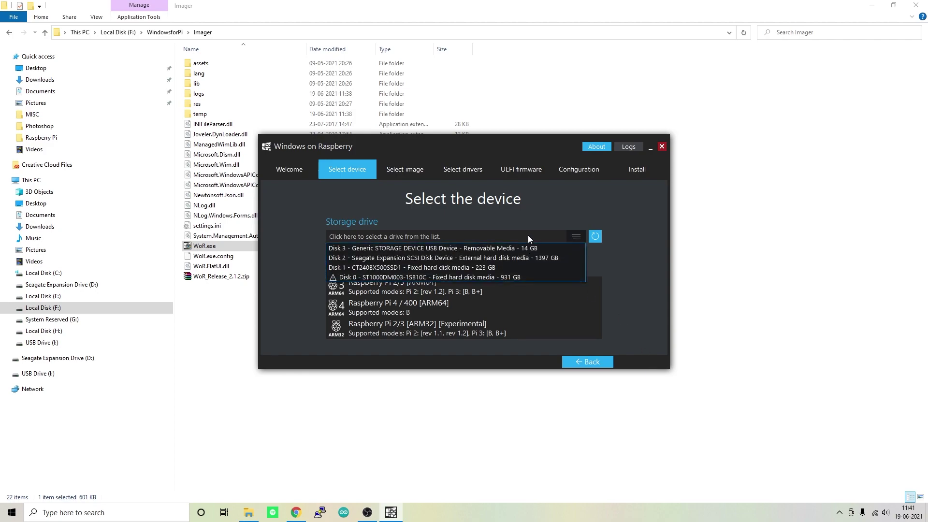
{"action": "left_click", "coordinate": [487, 250]}
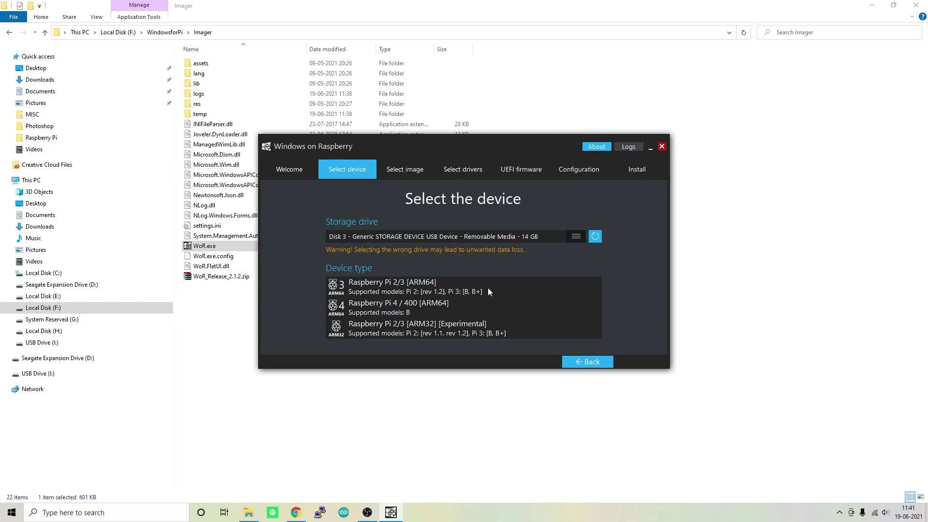
{"action": "left_click", "coordinate": [402, 310]}
- Load the 19041 ISO as the Windows image
{"action": "left_click", "coordinate": [639, 363]}
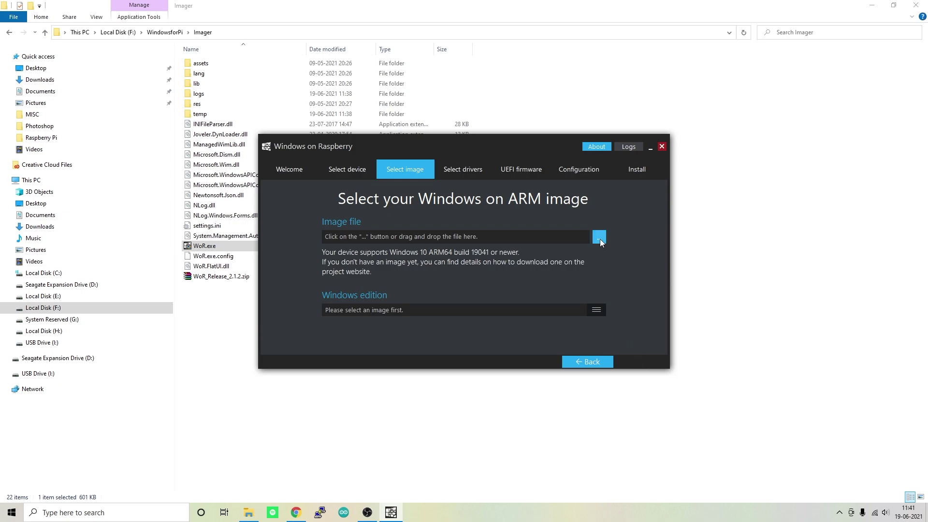
{"action": "left_click", "coordinate": [599, 237]}
{"action": "left_click", "coordinate": [458, 246]}
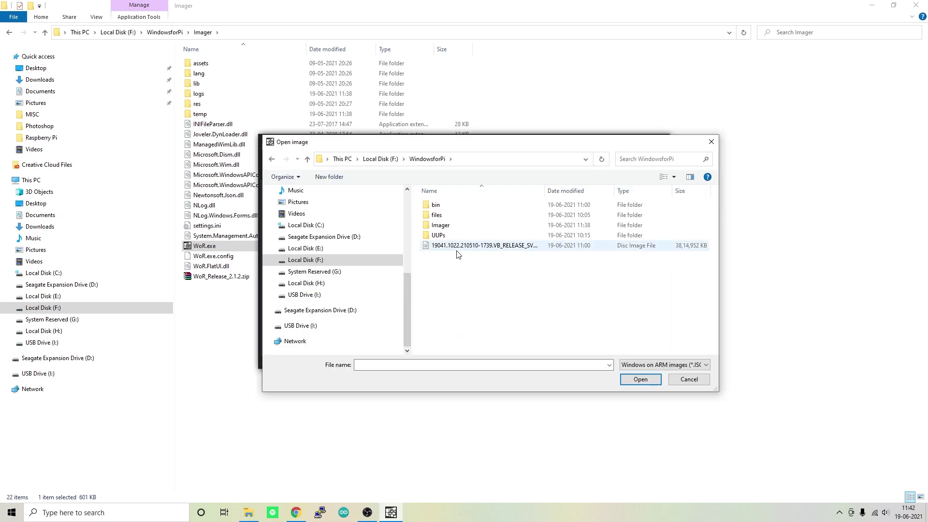
{"action": "left_click", "coordinate": [639, 380]}
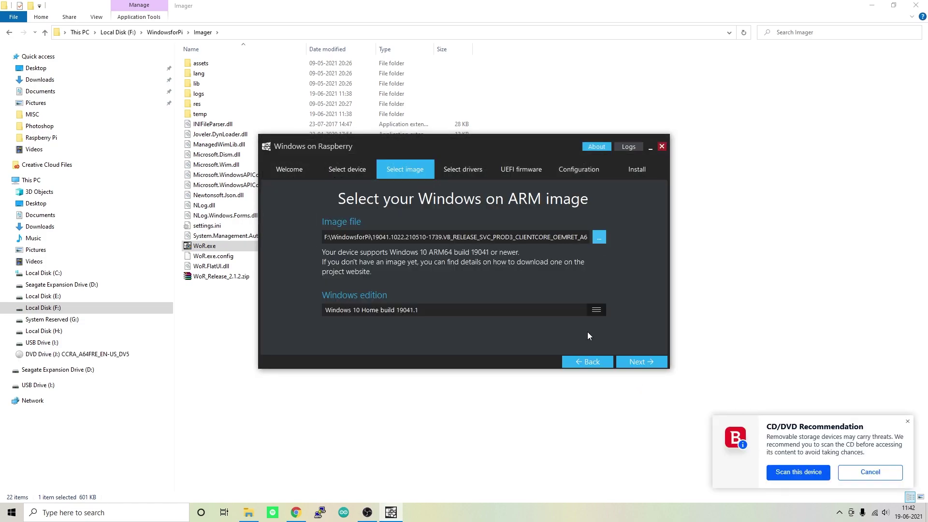
- Use the latest driver package from the server and accept its license
{"action": "left_click", "coordinate": [644, 362]}
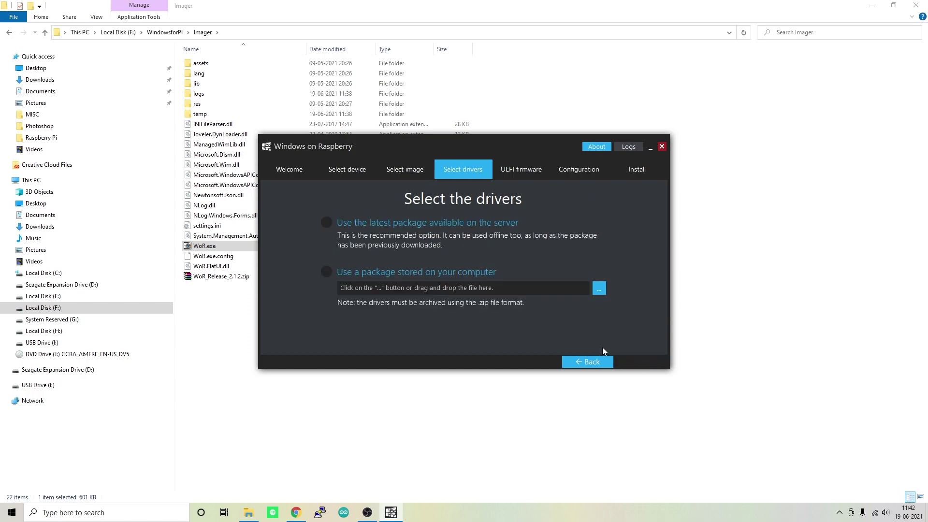
{"action": "left_click", "coordinate": [359, 222]}
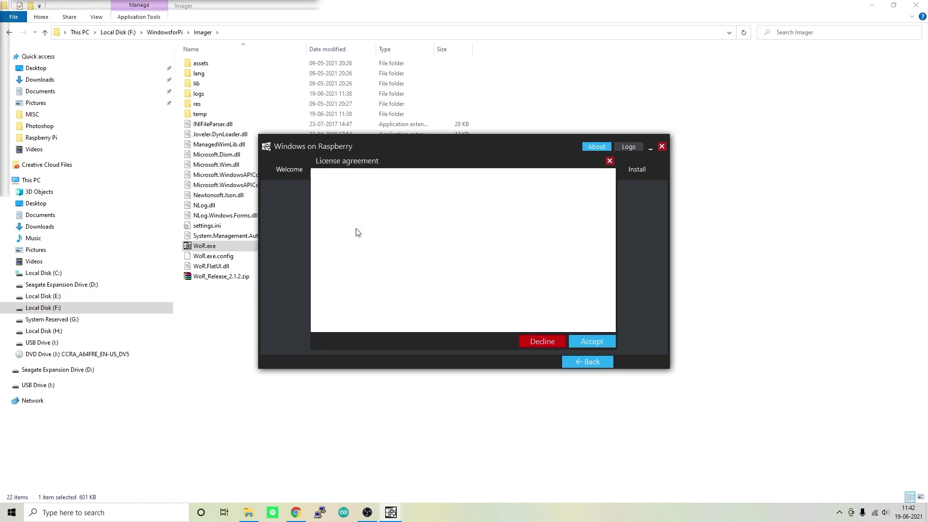
{"action": "left_click", "coordinate": [600, 343]}
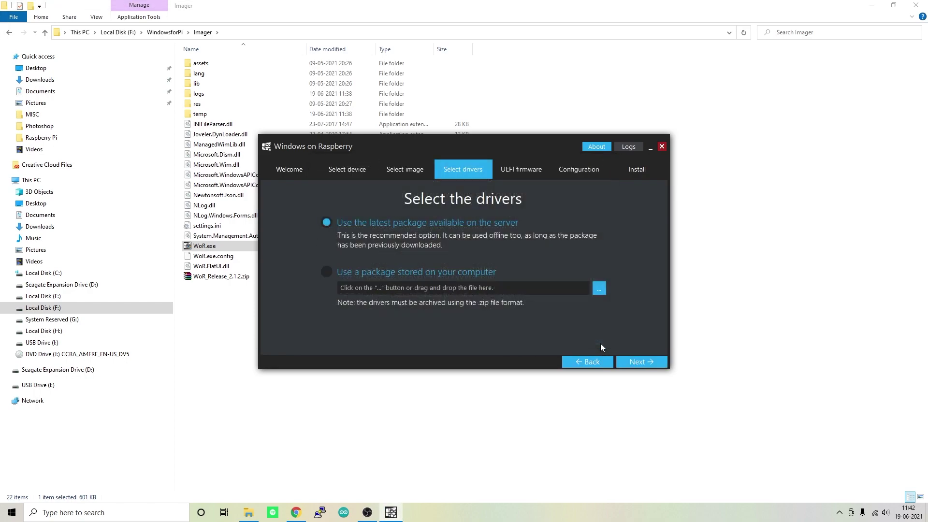
- Use the latest UEFI firmware, keep the default GPT configuration, and reach the overview
{"action": "left_click", "coordinate": [651, 364]}
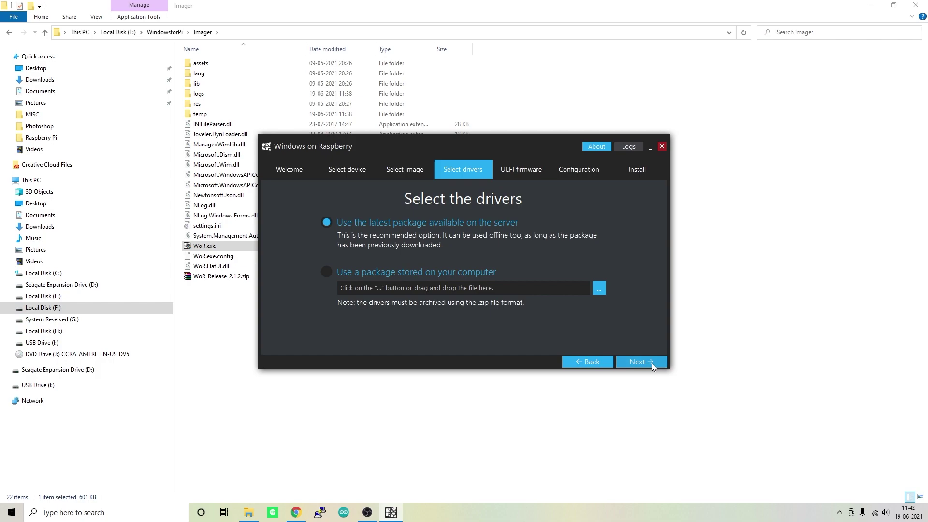
{"action": "left_click", "coordinate": [380, 223]}
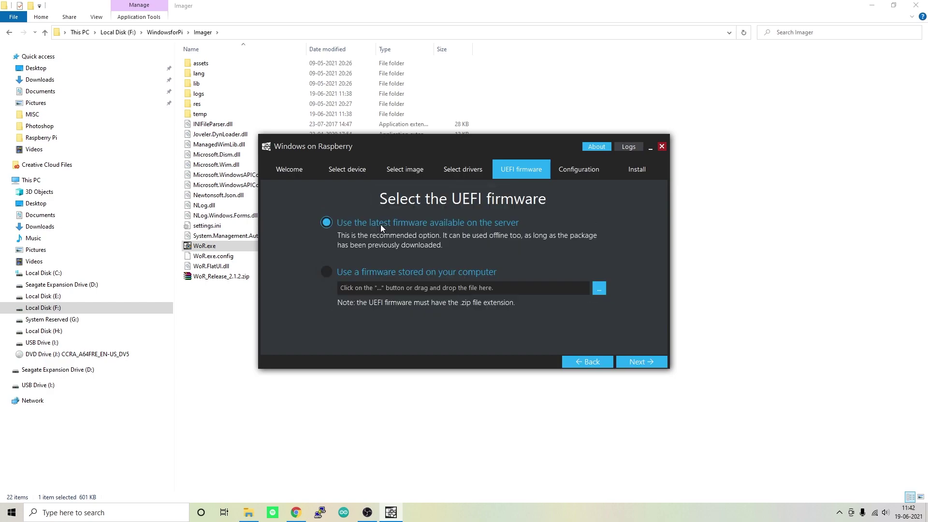
{"action": "left_click", "coordinate": [636, 361]}
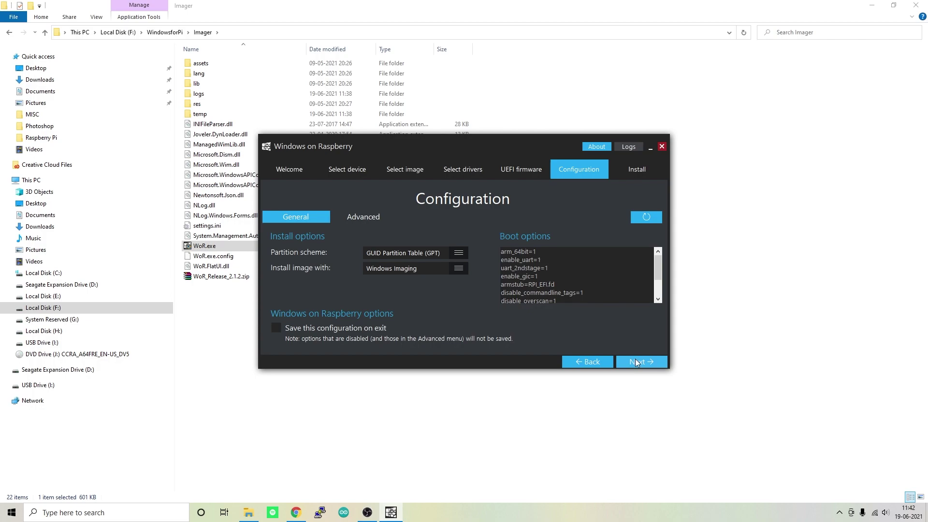
{"action": "scroll", "coordinate": [579, 269], "scroll_direction": "down", "scroll_amount": 2}
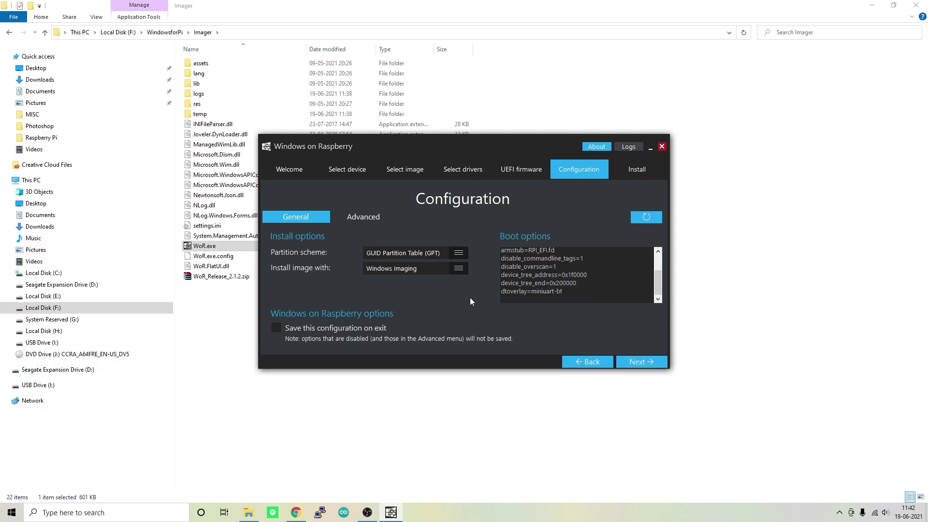
{"action": "left_click", "coordinate": [651, 359]}
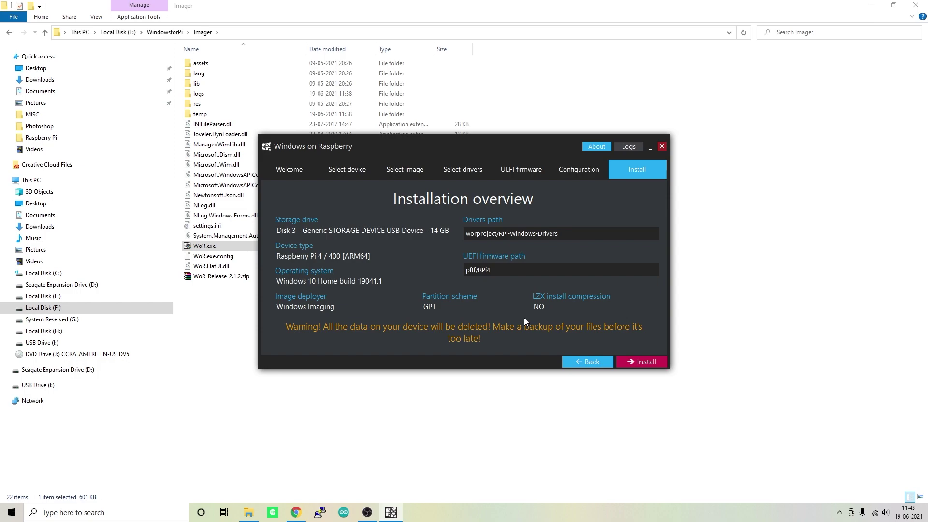
- Start installing Windows 10 Home onto the 14 GB USB drive
{"action": "left_click", "coordinate": [640, 362]}
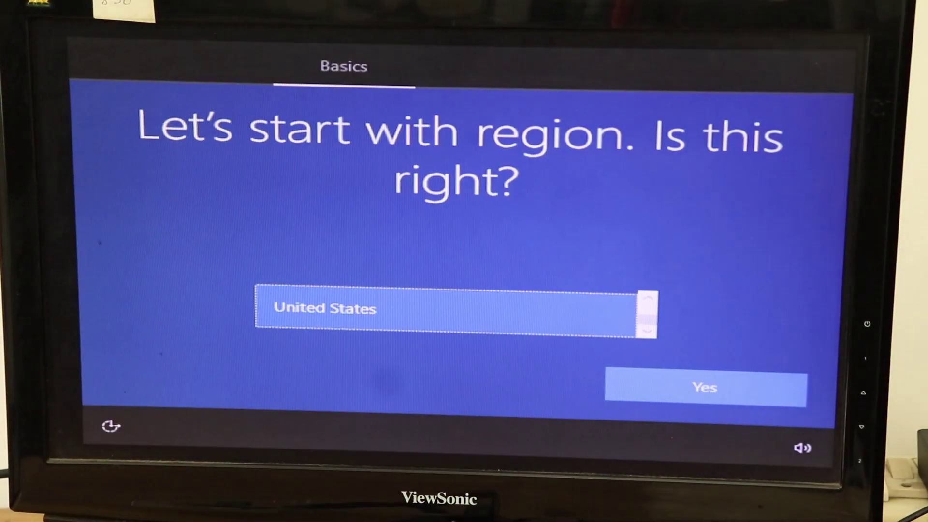
- Accept the suggested region and keyboard, continue offline with limited setup, and accept the license
{"action": "left_click", "coordinate": [667, 397]}
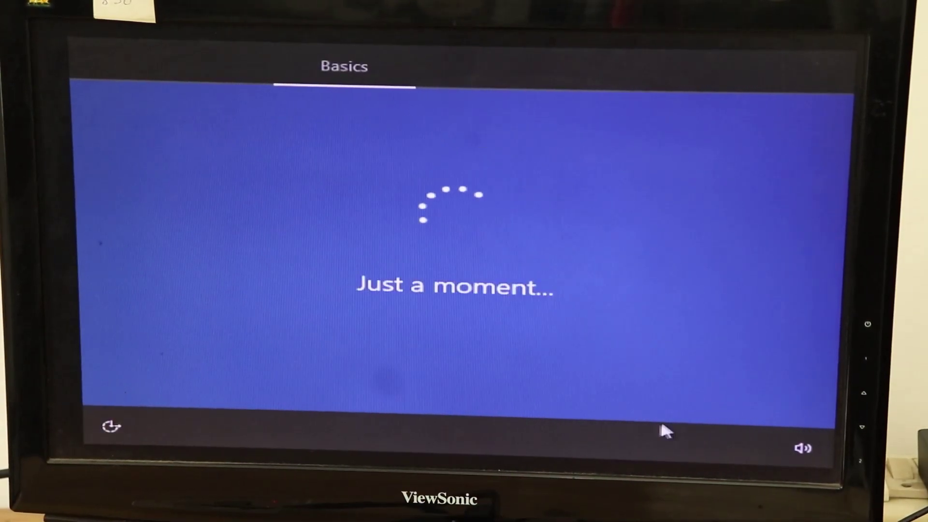
{"action": "left_click", "coordinate": [655, 380]}
{"action": "left_click", "coordinate": [669, 391]}
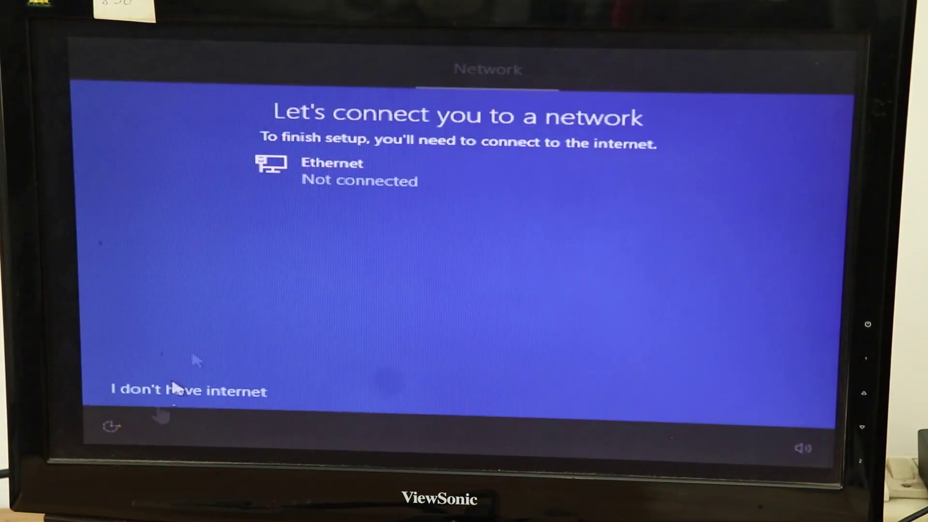
{"action": "left_click", "coordinate": [136, 385]}
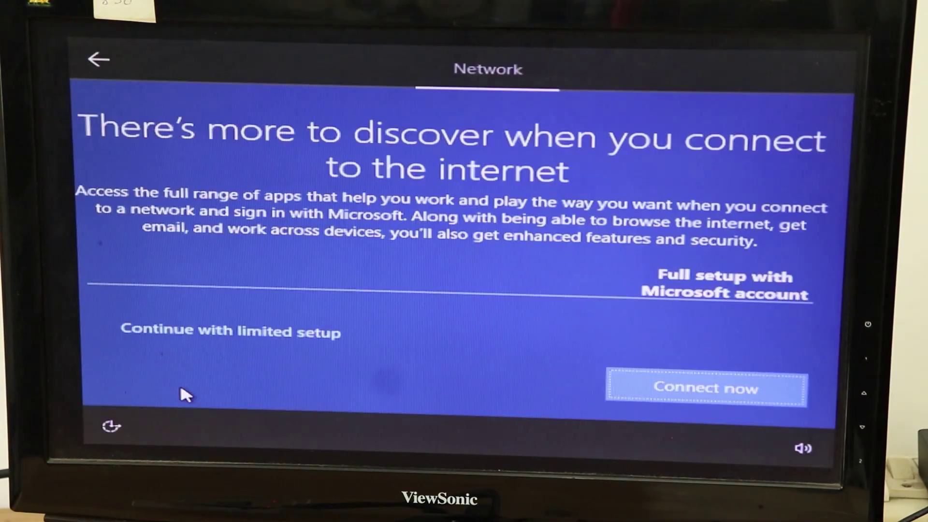
{"action": "left_click", "coordinate": [311, 328]}
{"action": "left_click", "coordinate": [708, 389]}
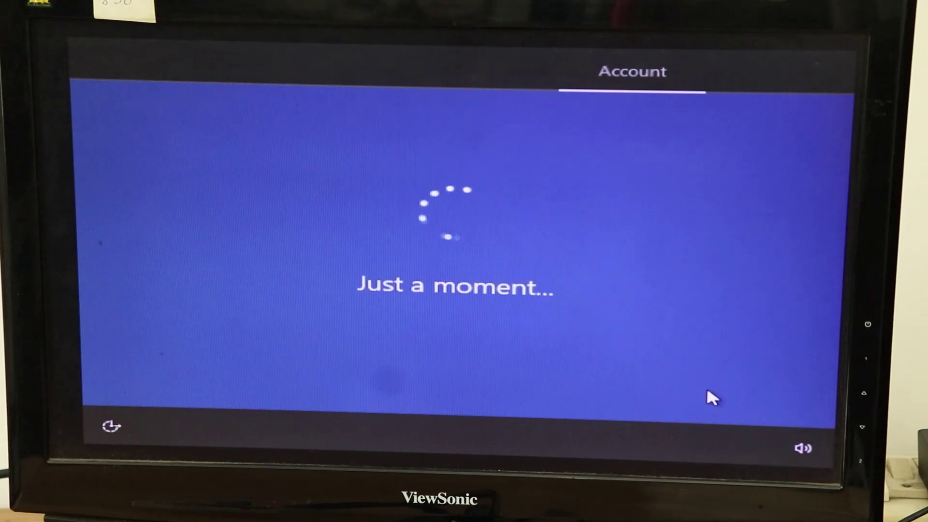
- Create the local account 'pi' and set its password
{"action": "type", "text": "pi"}
{"action": "left_click", "coordinate": [610, 384]}
{"action": "type", "text": "pi"}
{"action": "left_click", "coordinate": [673, 408]}
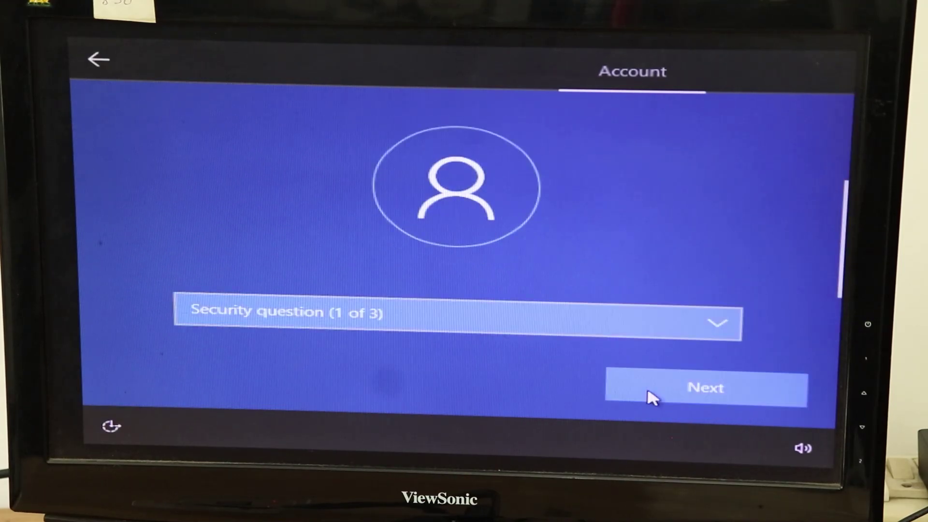
- Choose three security questions, including first pet's name and childhood nickname, and enter their answers
{"action": "left_click", "coordinate": [628, 314]}
{"action": "left_click", "coordinate": [538, 367]}
{"action": "left_click", "coordinate": [652, 394]}
{"action": "type", "text": "pi"}
{"action": "left_click", "coordinate": [654, 394]}
{"action": "left_click", "coordinate": [456, 290]}
{"action": "type", "text": "pi"}
{"action": "left_click", "coordinate": [704, 387]}
{"action": "left_click", "coordinate": [435, 235]}
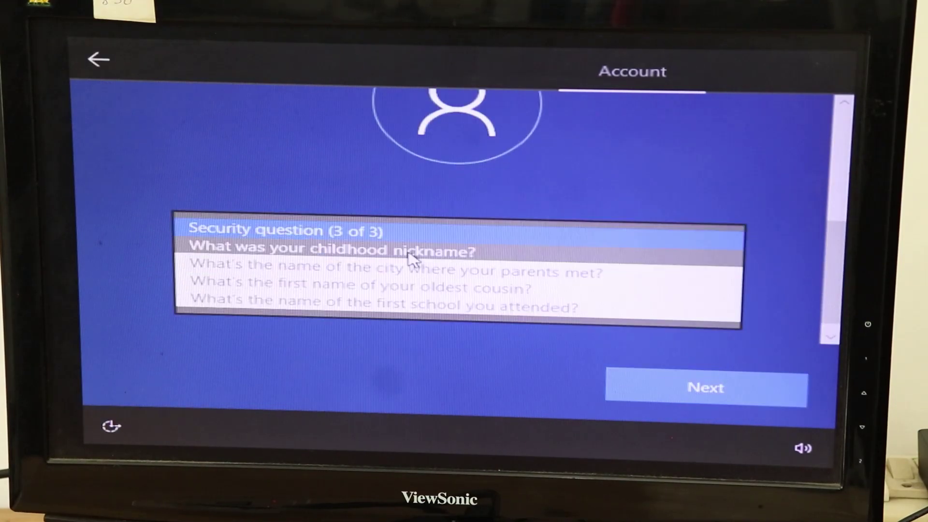
{"action": "left_click", "coordinate": [414, 249]}
{"action": "type", "text": "pi"}
{"action": "left_click", "coordinate": [667, 382]}
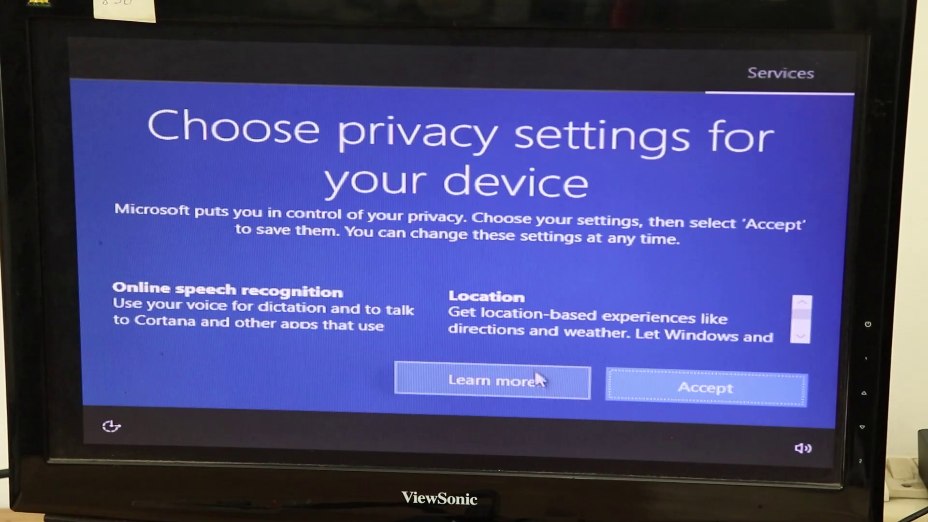
- Accept the privacy settings, decline activity history, and skip Cortana
{"action": "left_click", "coordinate": [704, 389]}
{"action": "left_click", "coordinate": [535, 381]}
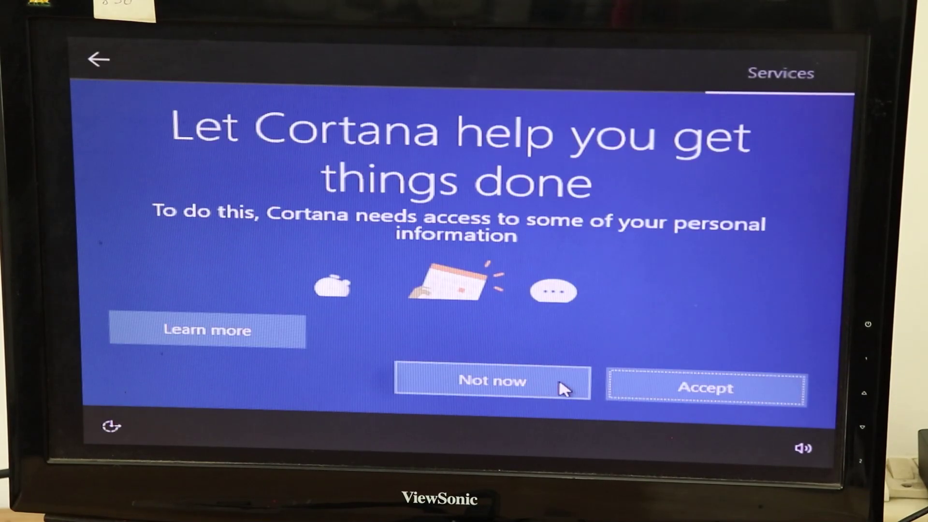
{"action": "left_click", "coordinate": [558, 387]}
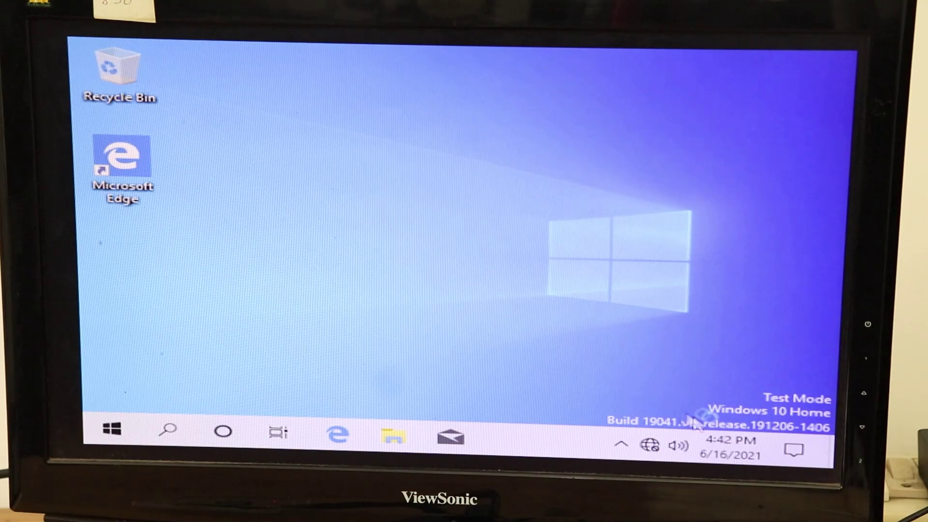
- Open the Start menu and scroll through the installed apps list
{"action": "left_click", "coordinate": [110, 429]}
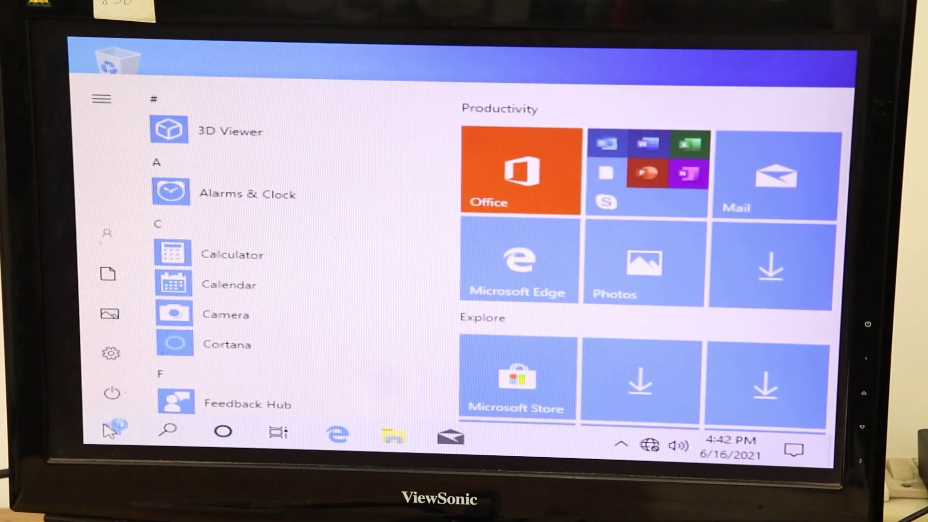
{"action": "scroll", "coordinate": [280, 242], "scroll_direction": "down", "scroll_amount": 8}
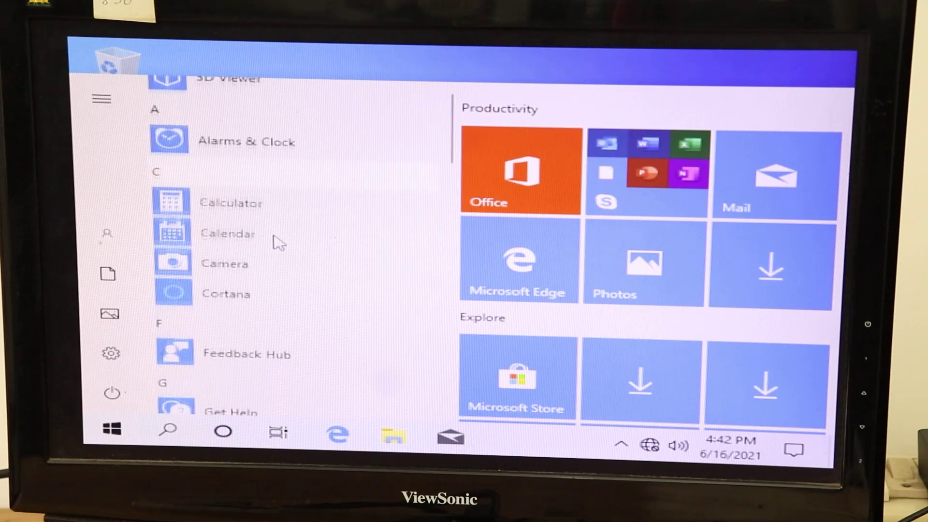
{"action": "scroll", "coordinate": [277, 242], "scroll_direction": "down", "scroll_amount": 8}
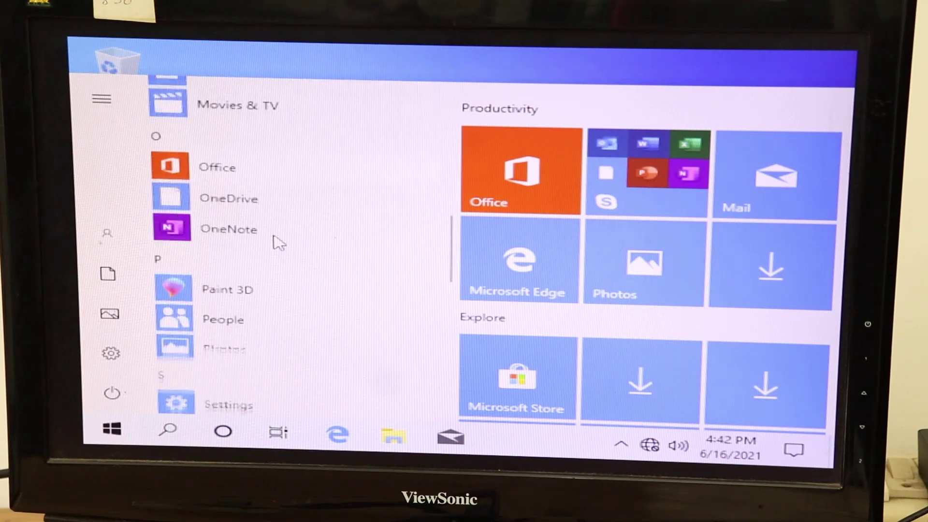